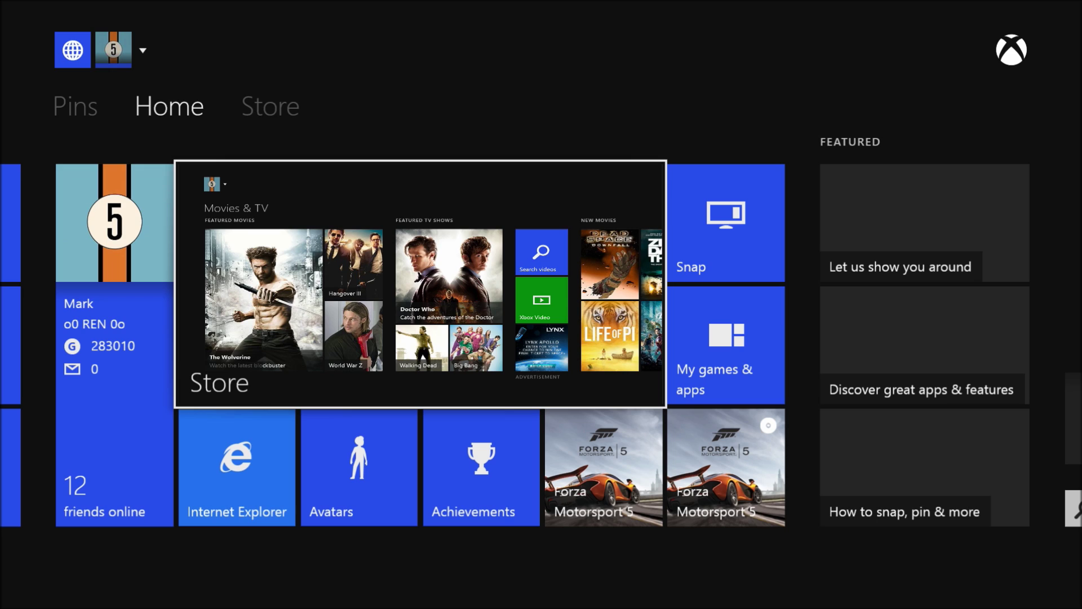
Launch Internet Explorer from the Home app row to show the BT.com homepage.
key("Down")
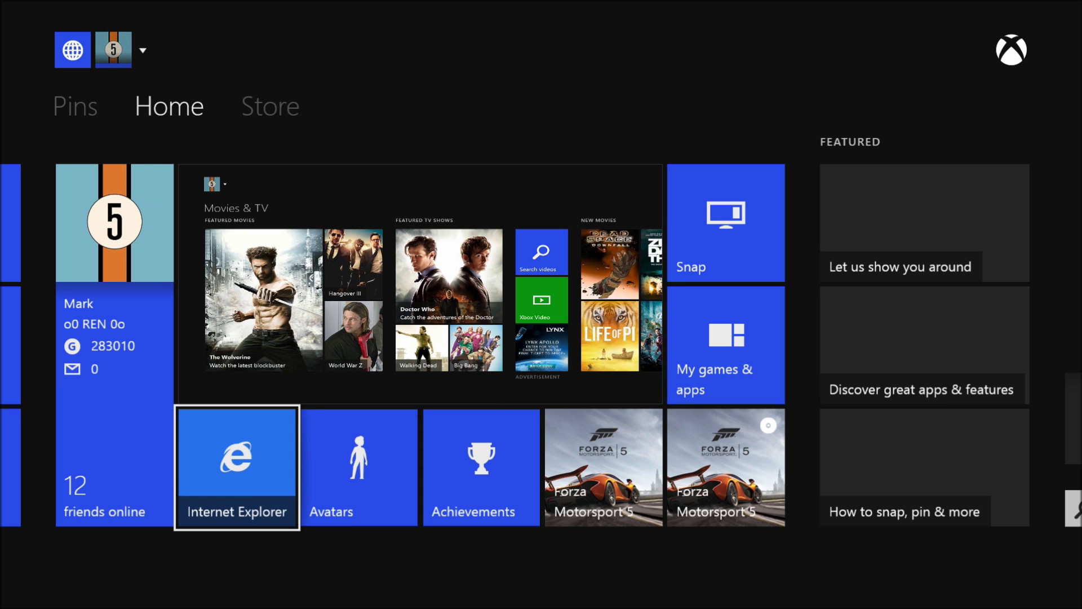
key("Right")
key("Right")
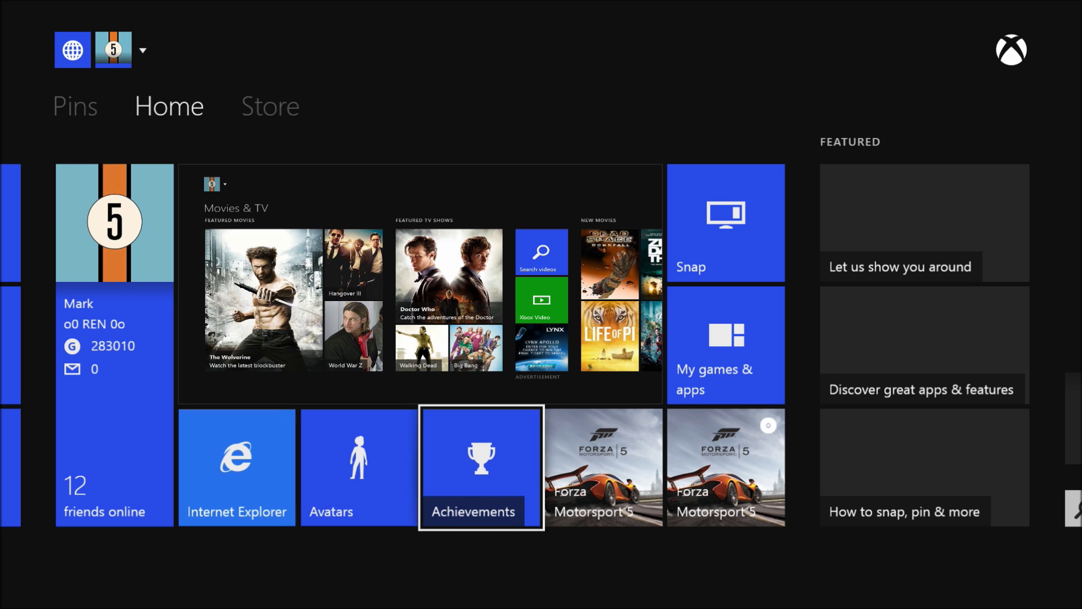
key("Left")
key("Left")
key("Up")
key("Right")
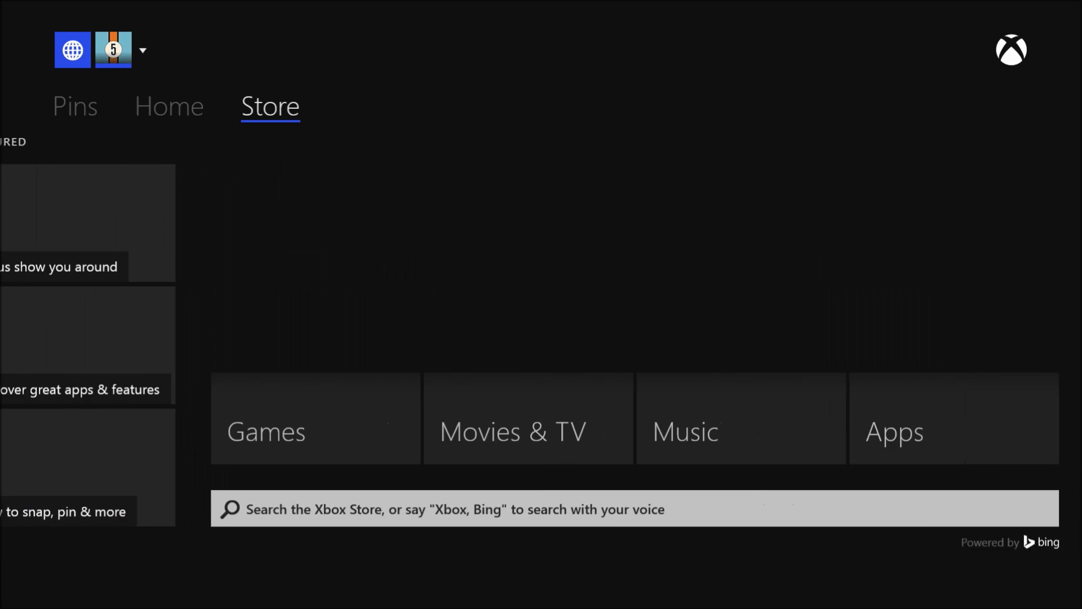
key("Left")
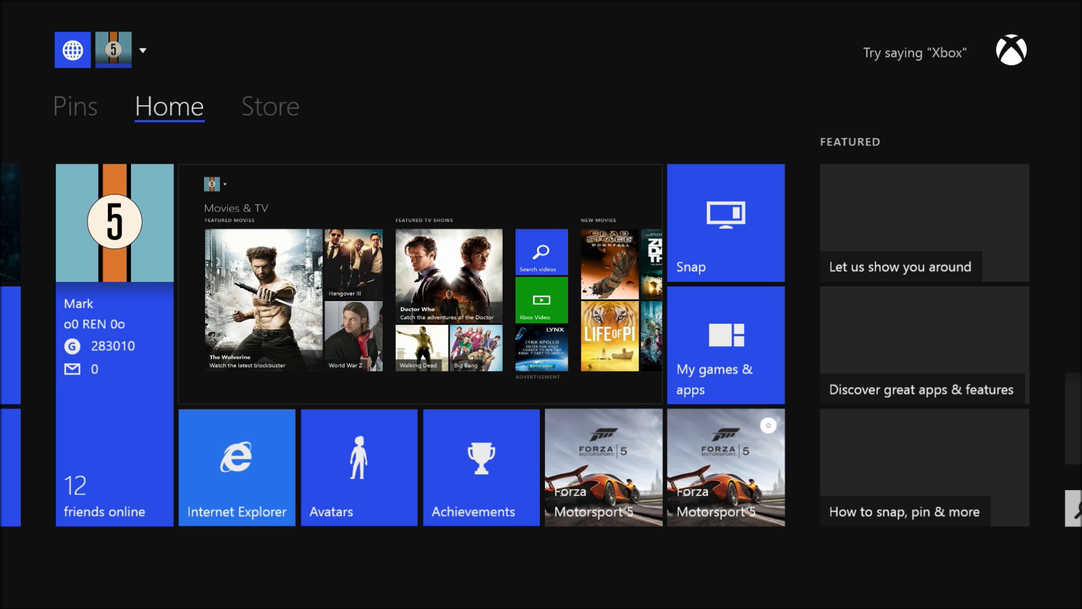
key("Down")
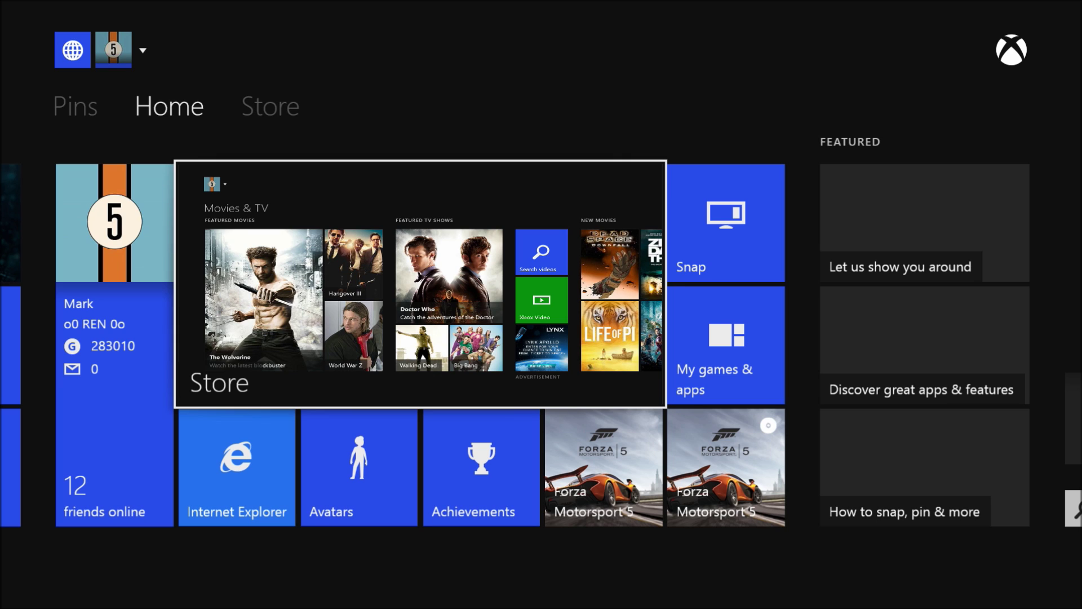
key("Down")
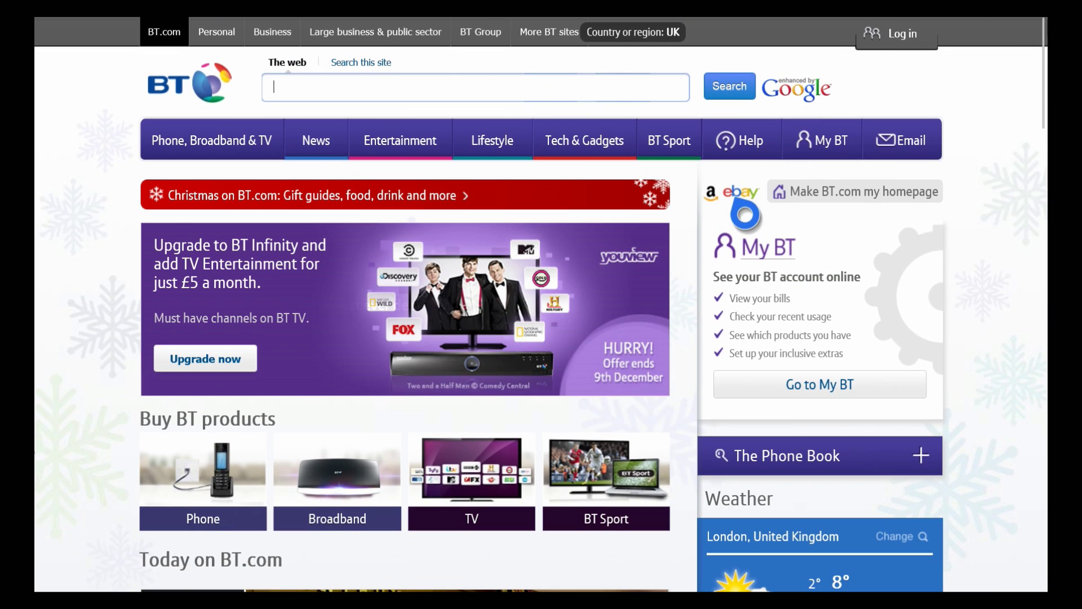
scroll(754, 381, "down", 3)
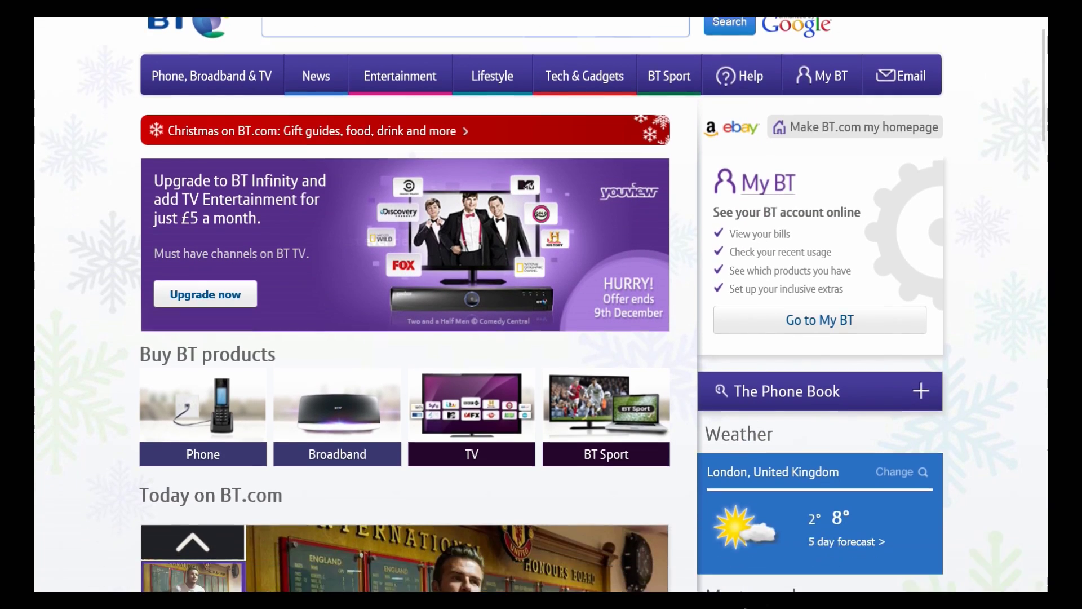
scroll(754, 507, "down", 3)
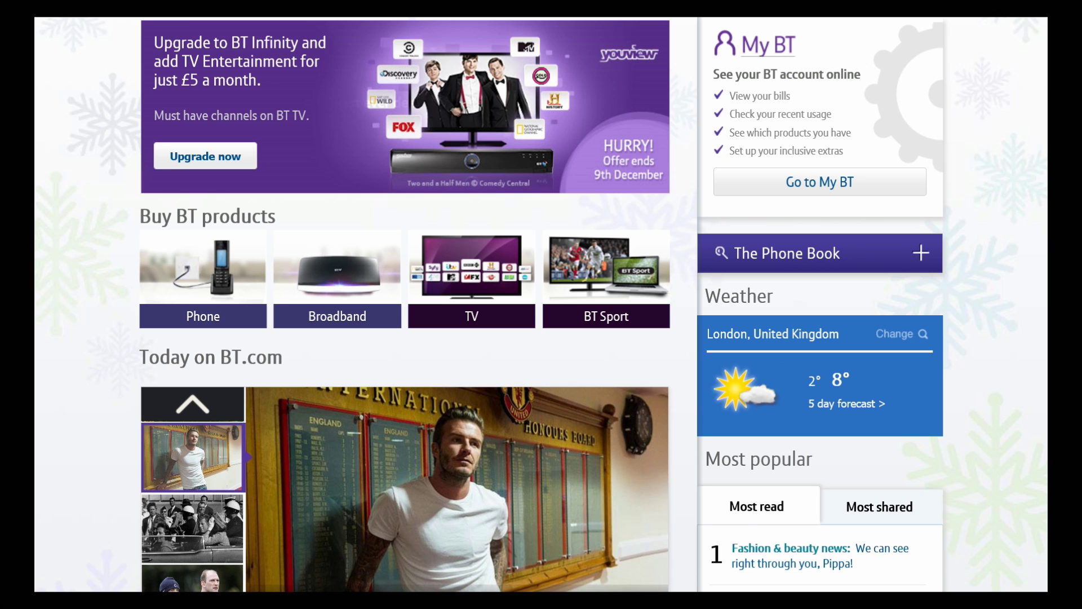
scroll(757, 338, "up", 6)
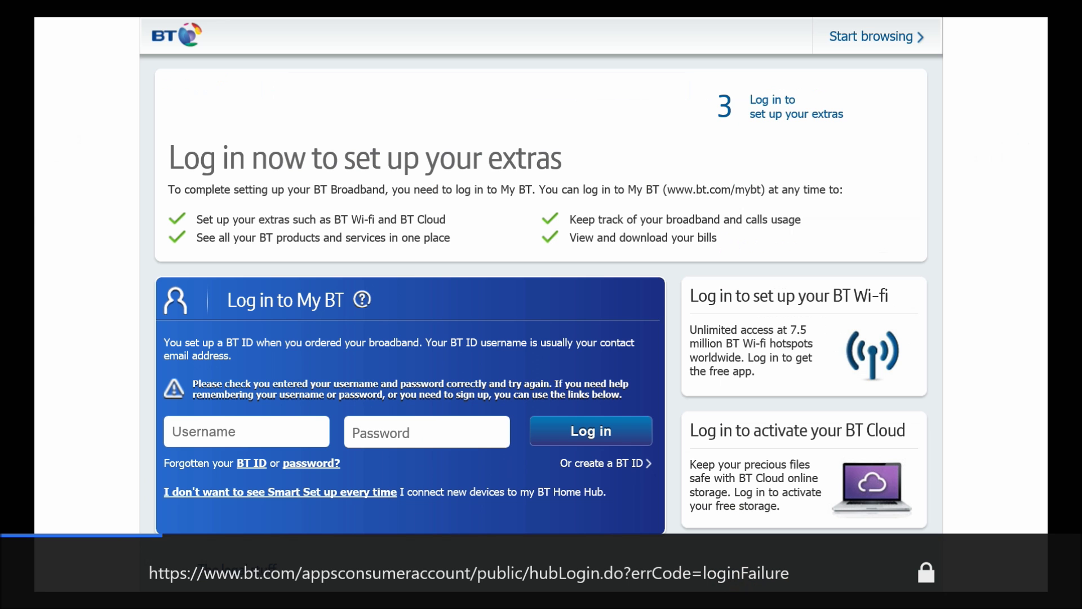
Leave Internet Explorer for Home and open My profile from the profile tile.
key("super")
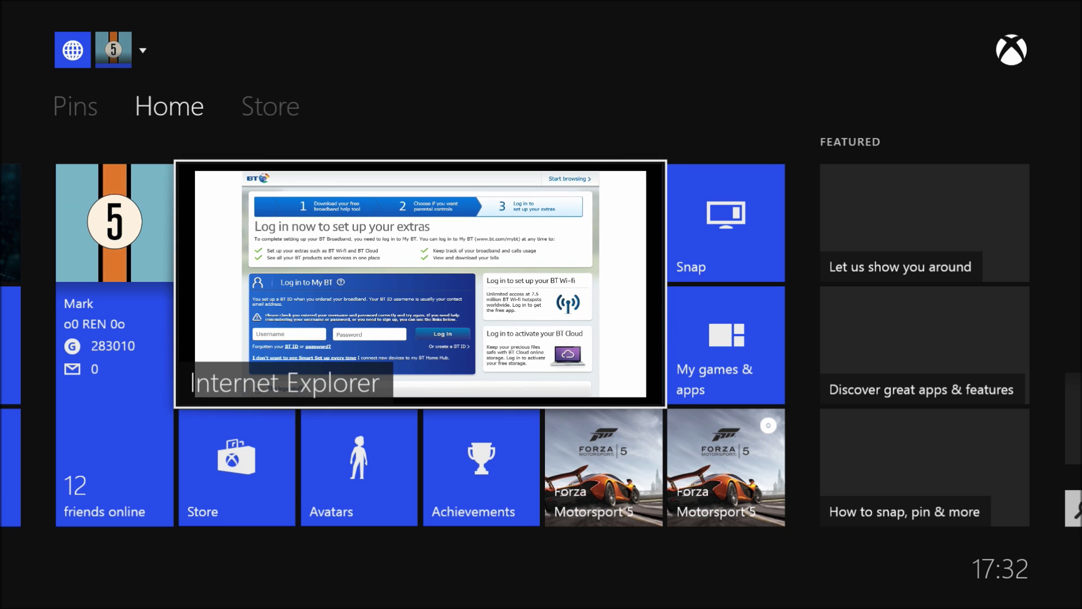
key("Down")
key("Right")
key("Right")
key("Right")
key("Right")
key("Left")
key("Left")
key("Left")
key("Left")
key("Left")
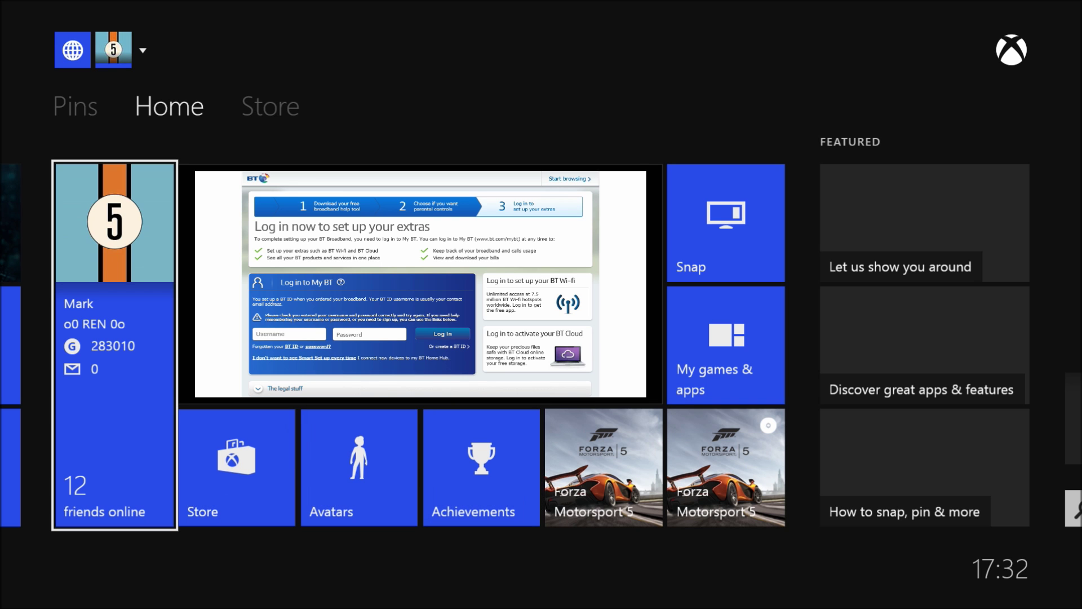
key("Return")
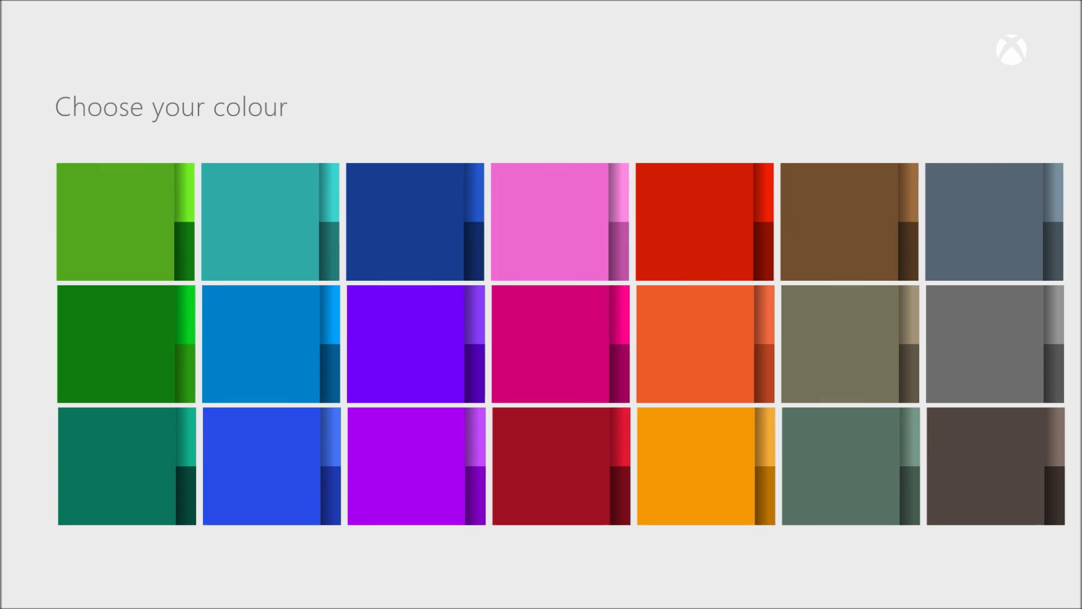
key("Return")
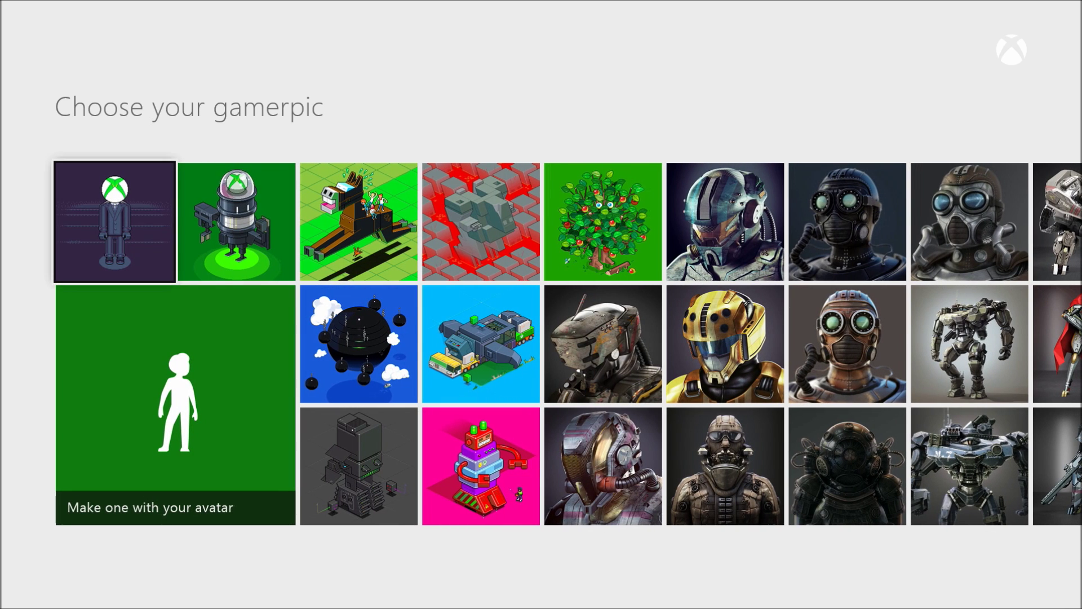
View the colour palette and gamerpics unchanged, visit the Friends feed, then return Home.
key("Escape")
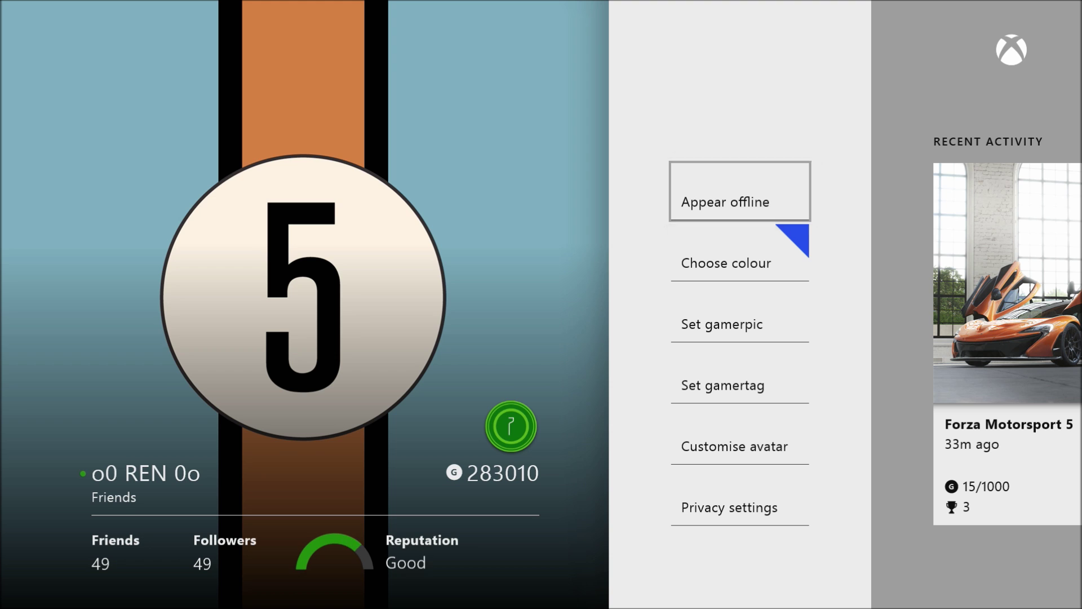
key("Escape")
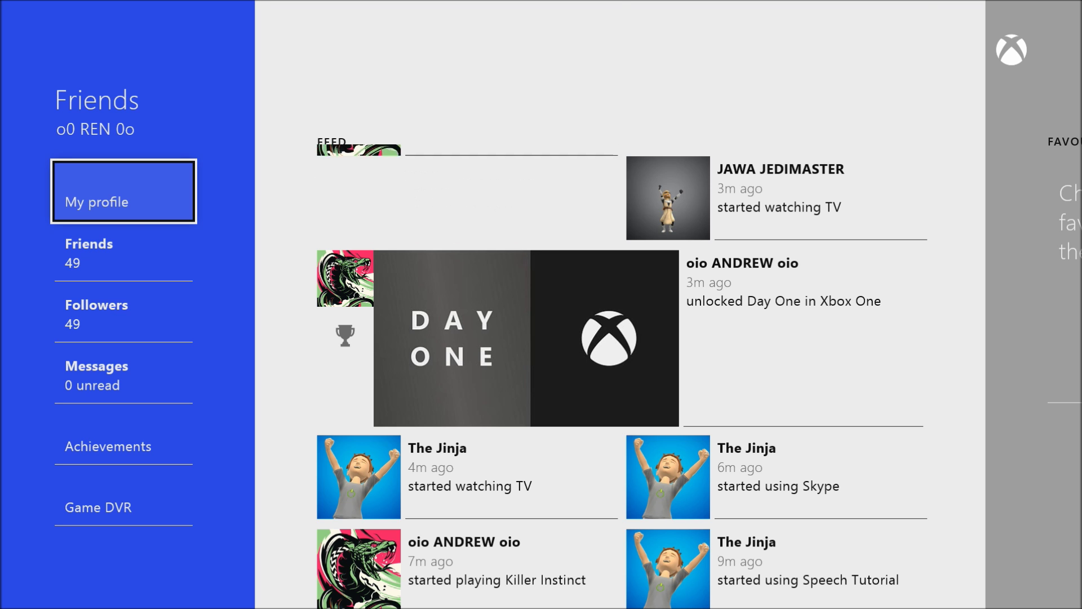
key("super")
key("Down")
key("Right")
Browse the featured TV shows and recommended titles in Movies & TV, then return Home.
key("Right")
key("Right")
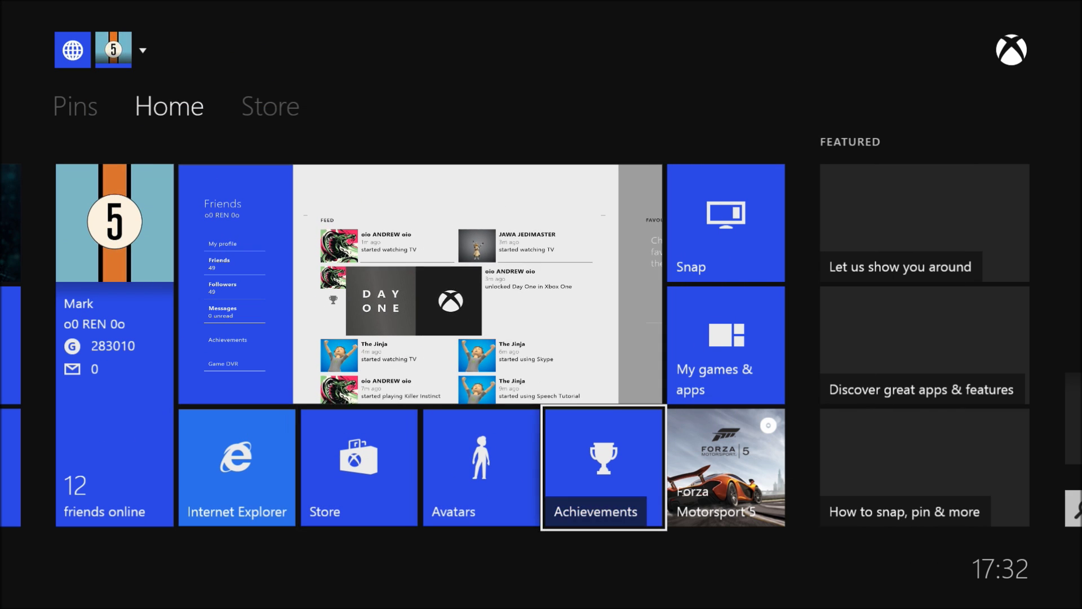
key("Right")
key("Right")
key("Right")
key("Right")
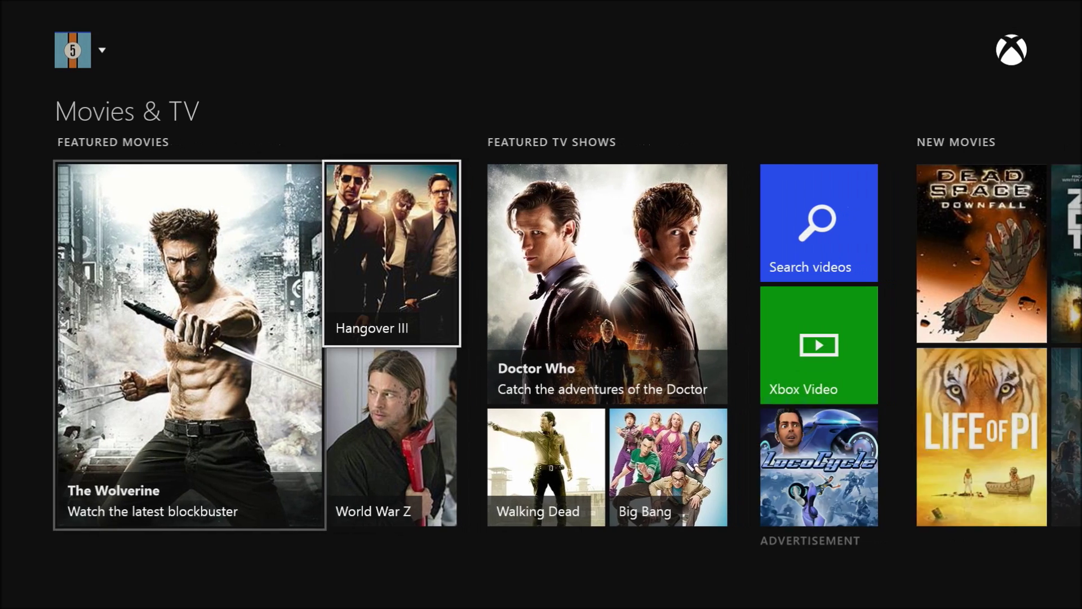
key("Right")
key("Right")
key("Right")
key("Right")
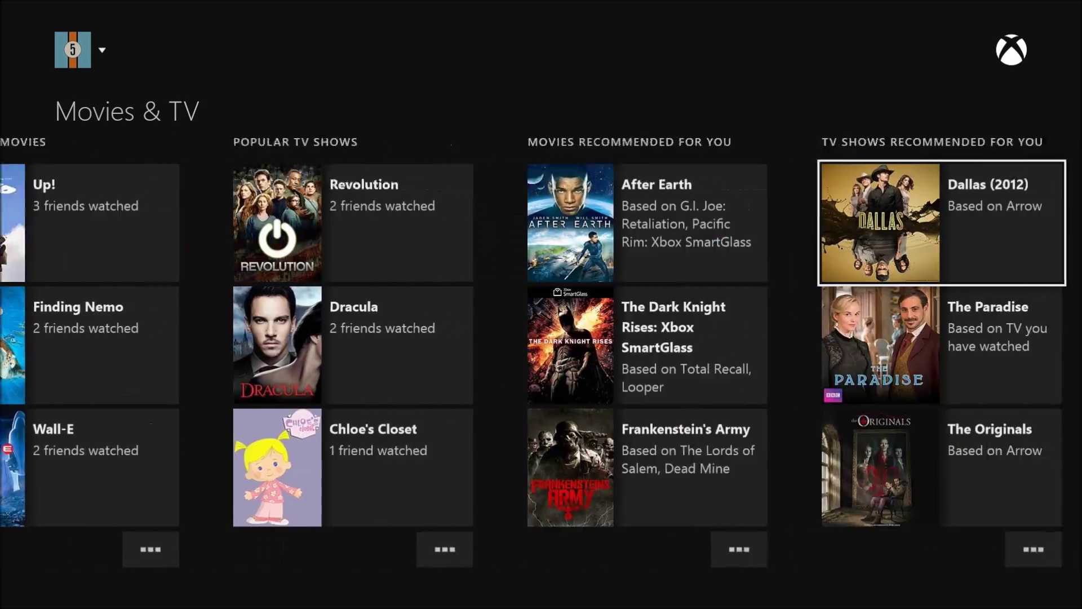
key("Left")
key("Left")
key("Left")
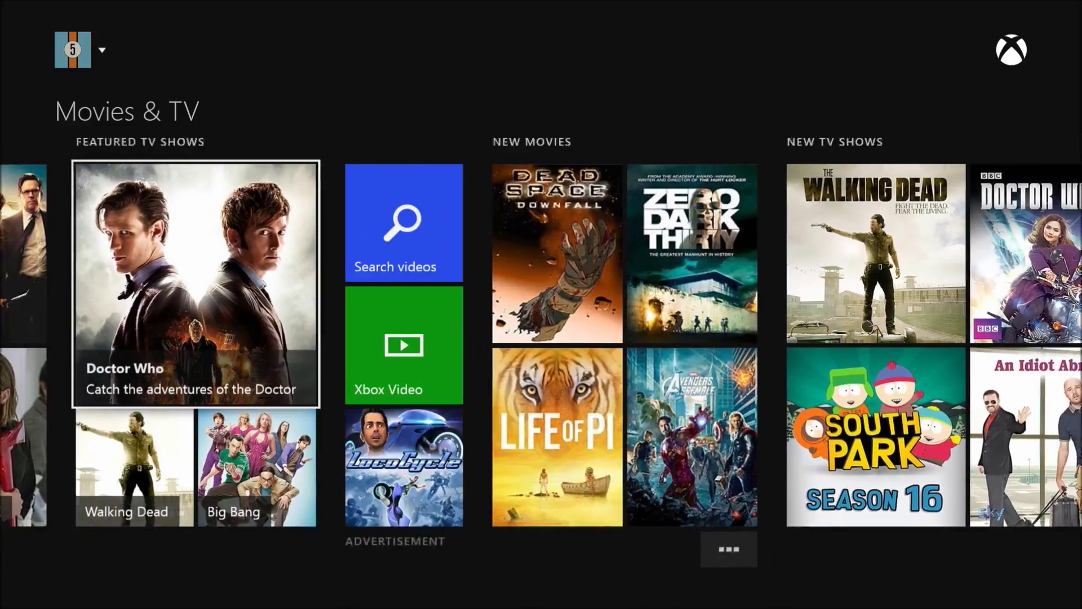
key("Left")
key("super")
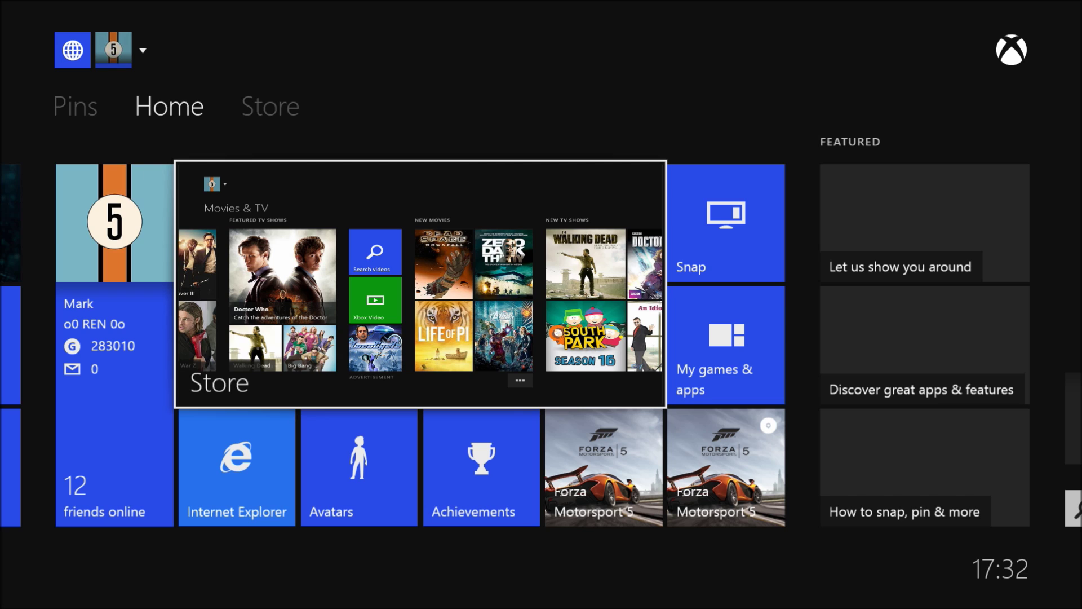